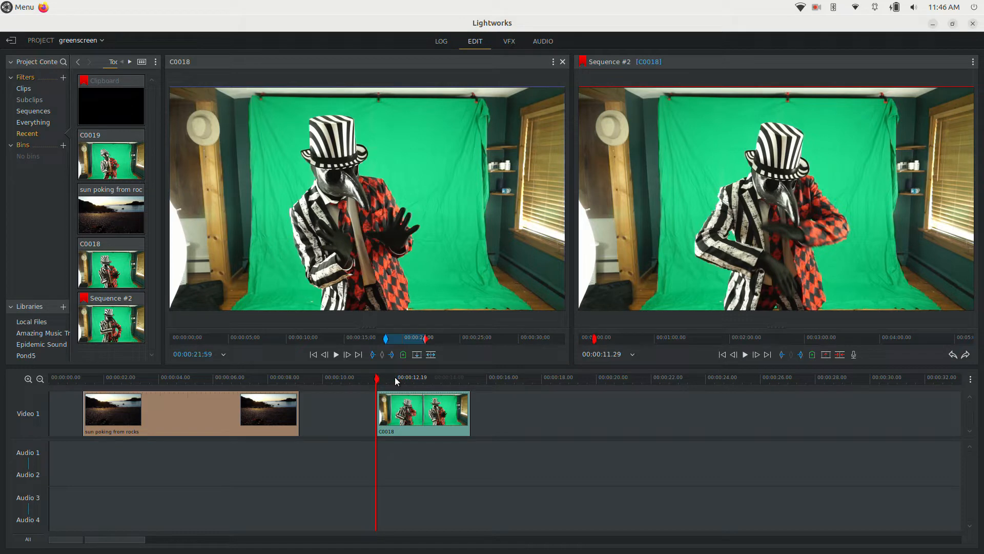
# Play and scrub through the C0018 and sun poking from rocks clips in the sequence to review both shots
pyautogui.press('space')
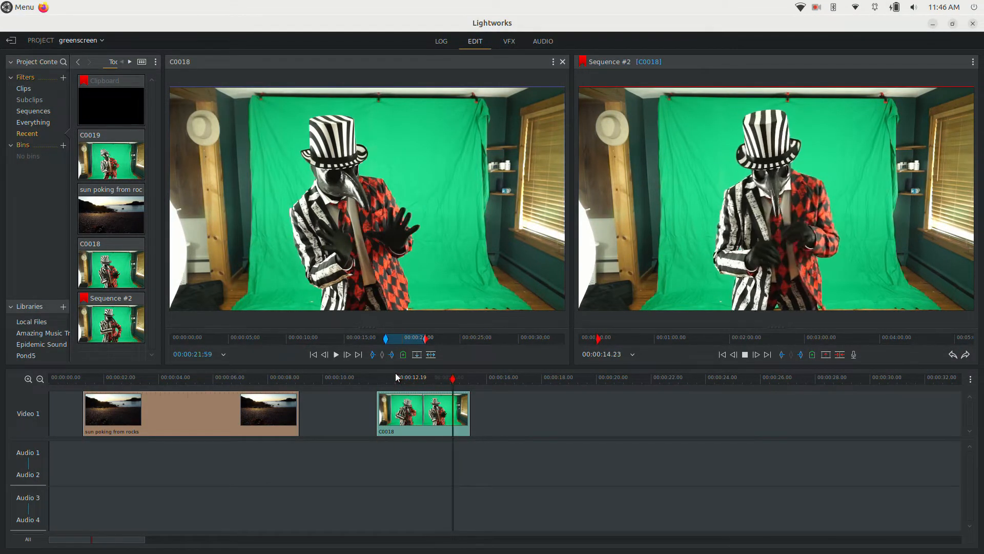
pyautogui.press('space')
pyautogui.click(148, 377)
pyautogui.press('space')
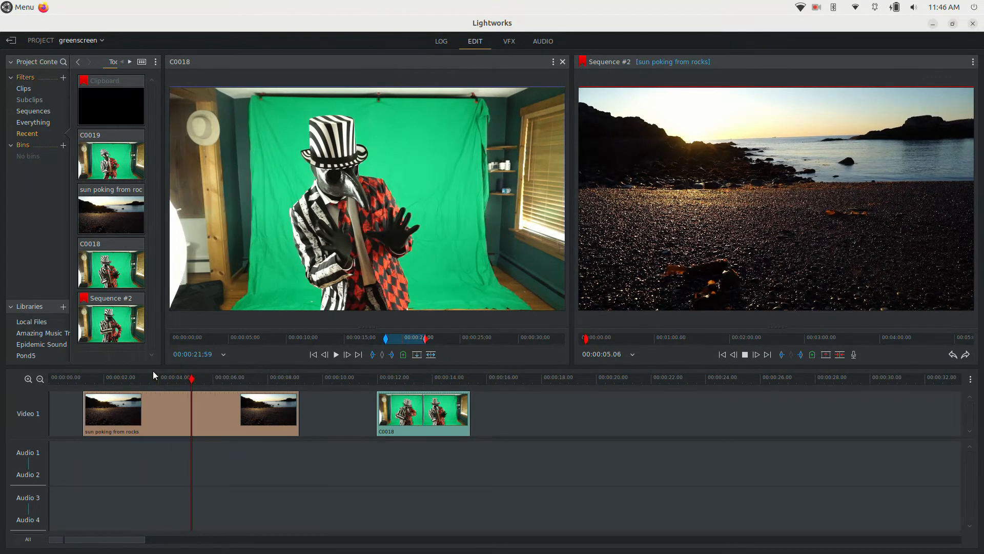
pyautogui.press('space')
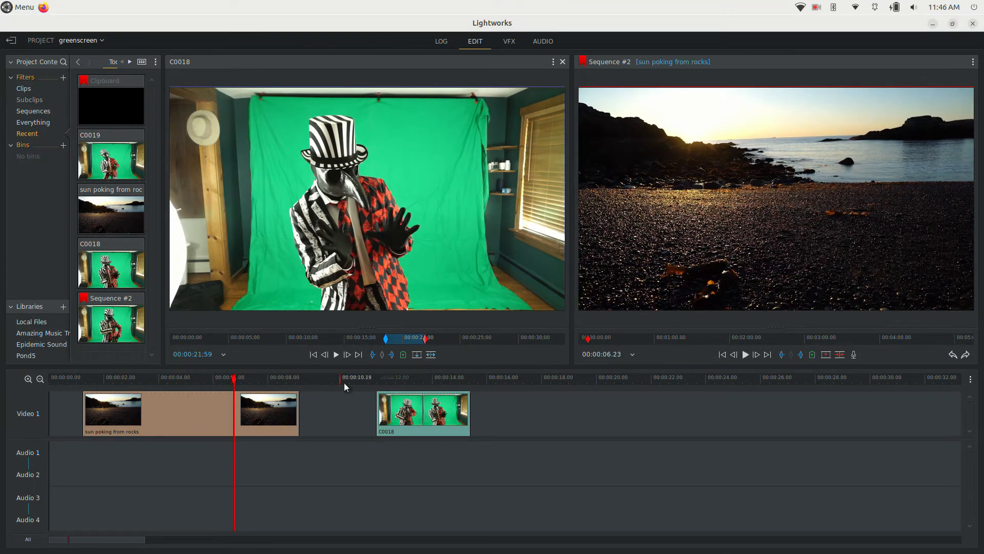
pyautogui.click(410, 379)
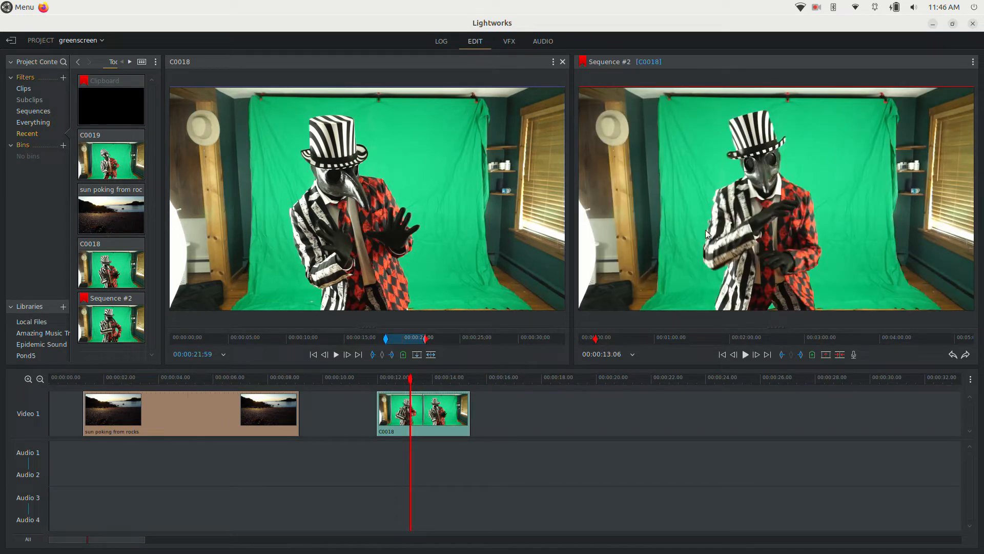
pyautogui.click(226, 378)
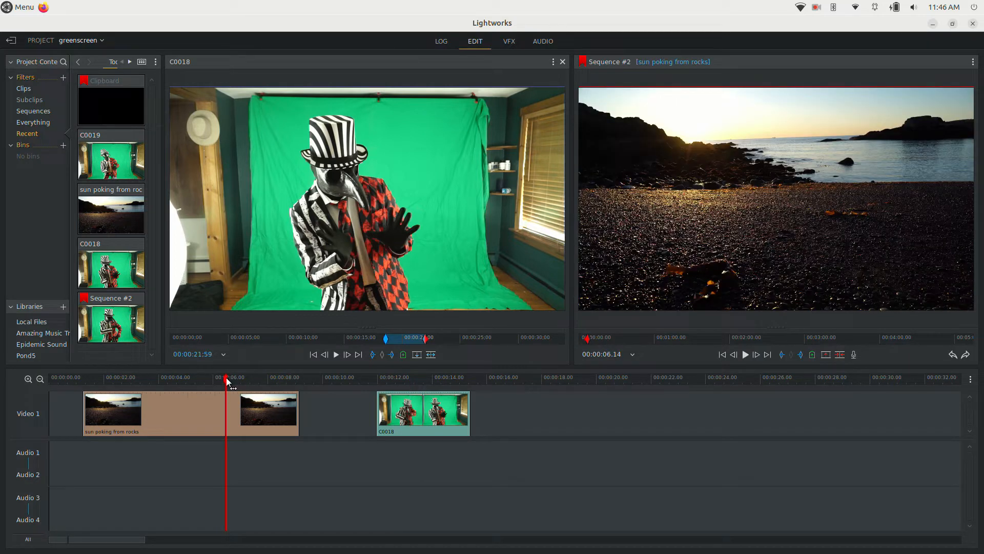
# Add a second video track to the sequence and place C0018 on Video 1 directly above the start of the rocks clip
pyautogui.rightClick(513, 415)
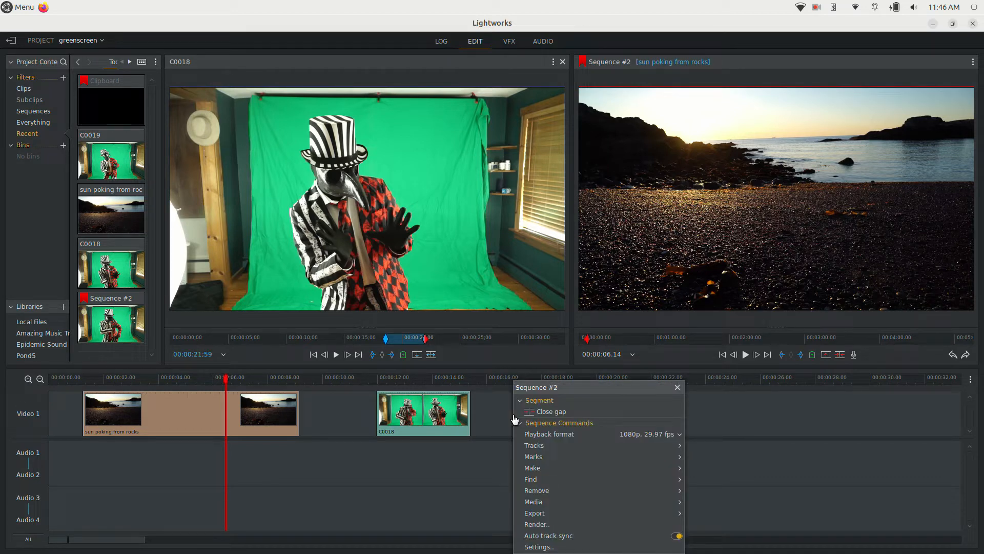
pyautogui.moveTo(547, 446)
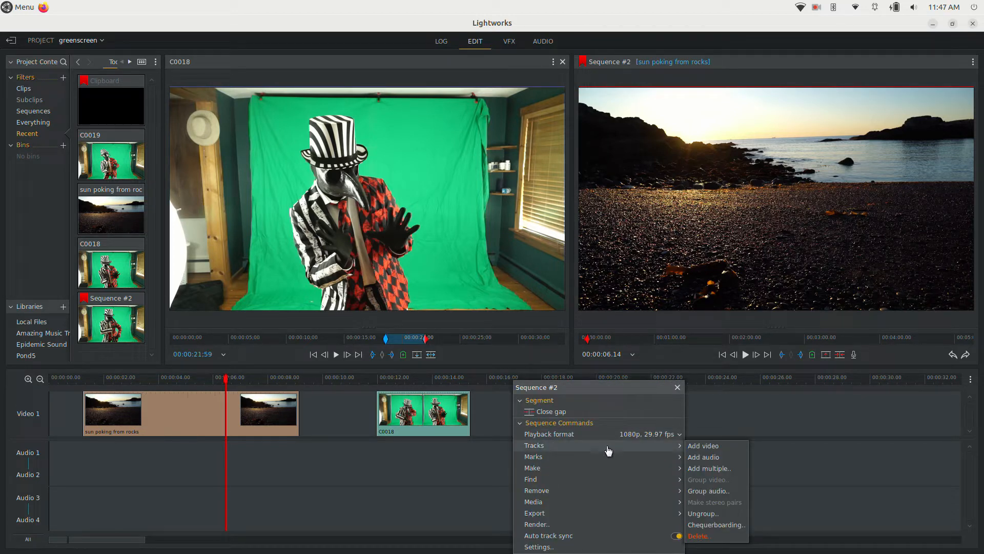
pyautogui.click(710, 446)
pyautogui.moveTo(416, 439); pyautogui.dragTo(116, 415)
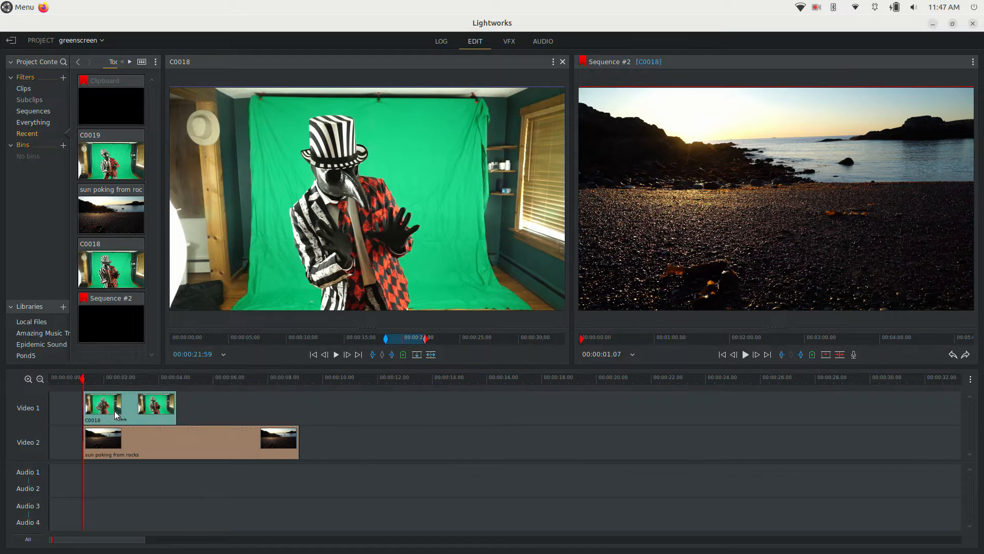
# Apply a 2D DVE effect to the C0018 clip and shift its picture rightward to about X 0.7459, Y 0.441
pyautogui.click(110, 379)
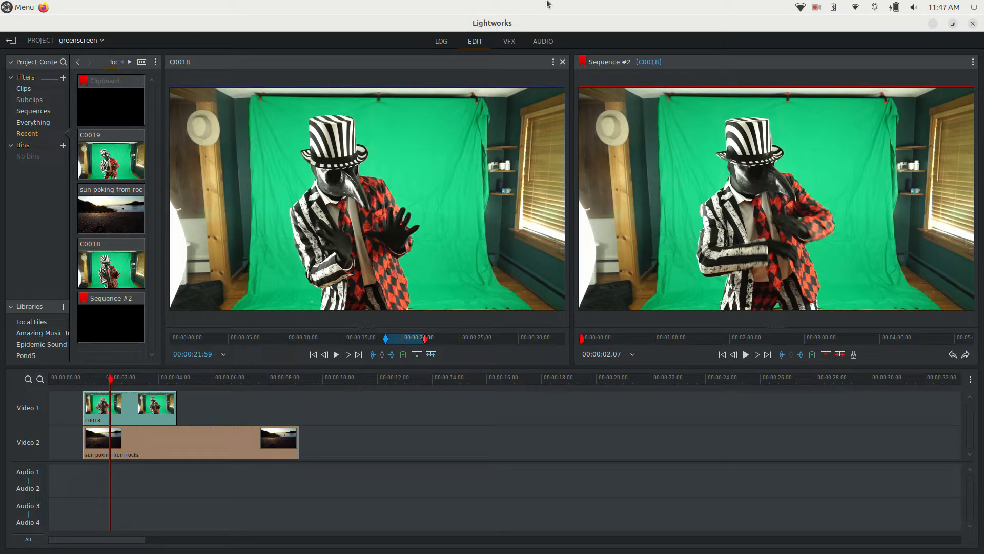
pyautogui.click(510, 41)
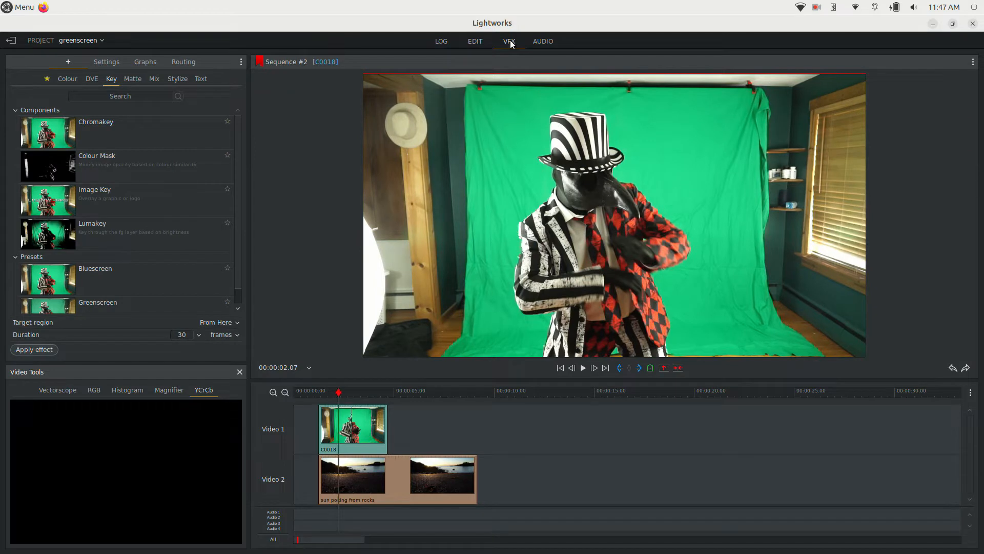
pyautogui.click(92, 81)
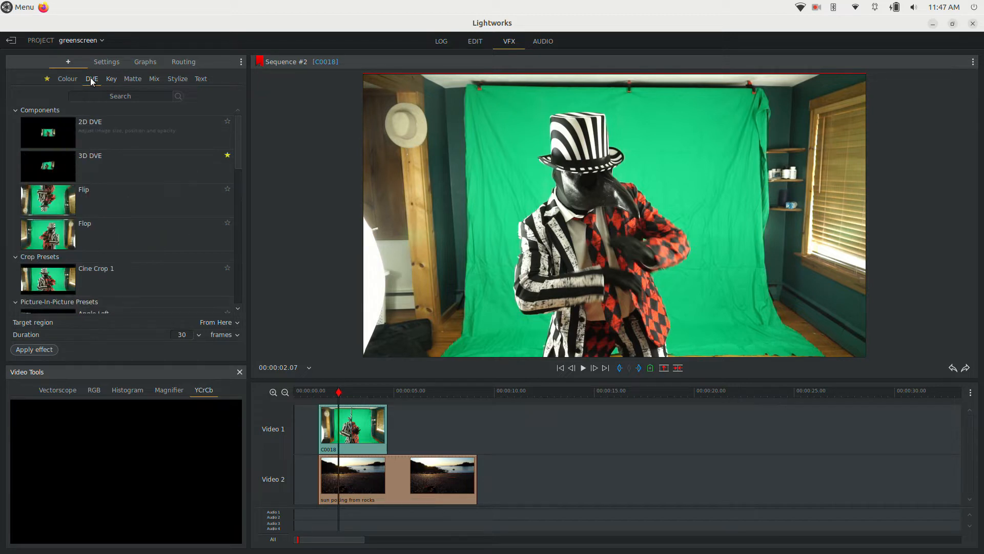
pyautogui.click(66, 129)
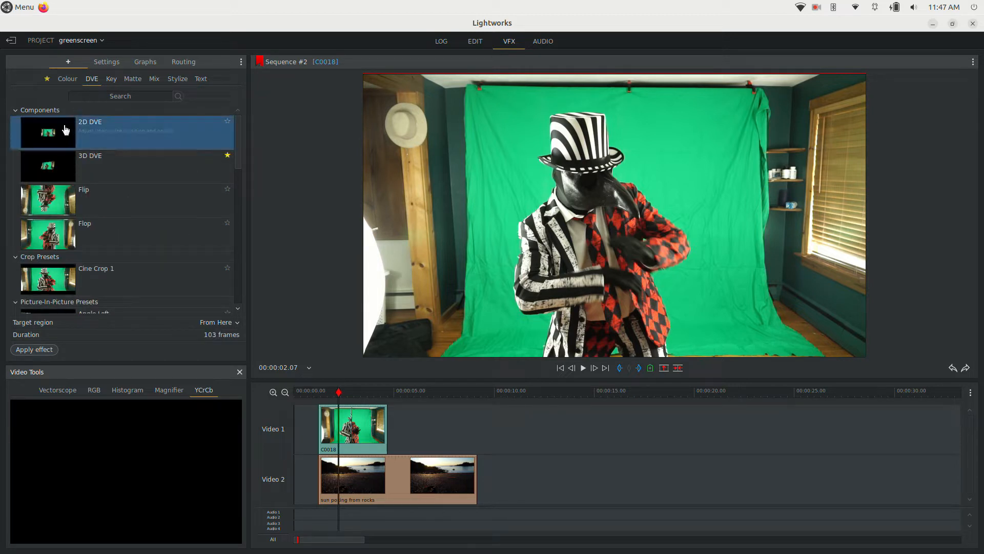
pyautogui.click(367, 435)
pyautogui.click(46, 351)
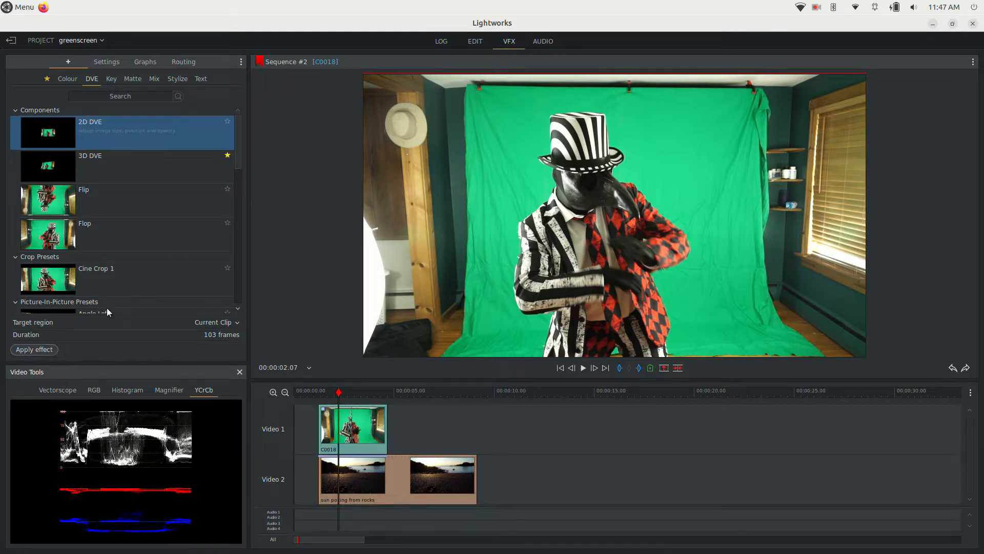
pyautogui.moveTo(618, 227); pyautogui.dragTo(737, 232)
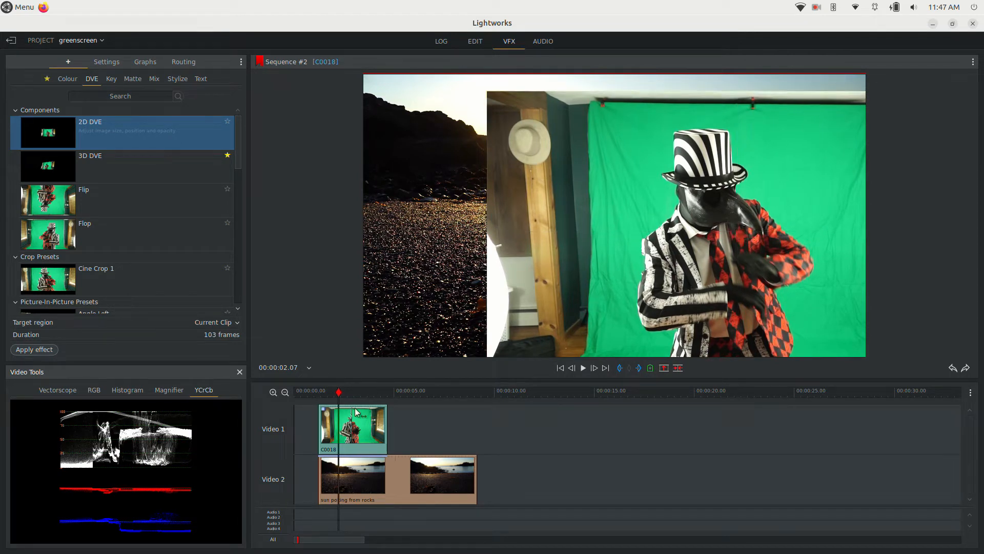
# Apply the Chromakey effect to the C0018 clip at a front-facing frame, 00:00:03.00
pyautogui.click(350, 393)
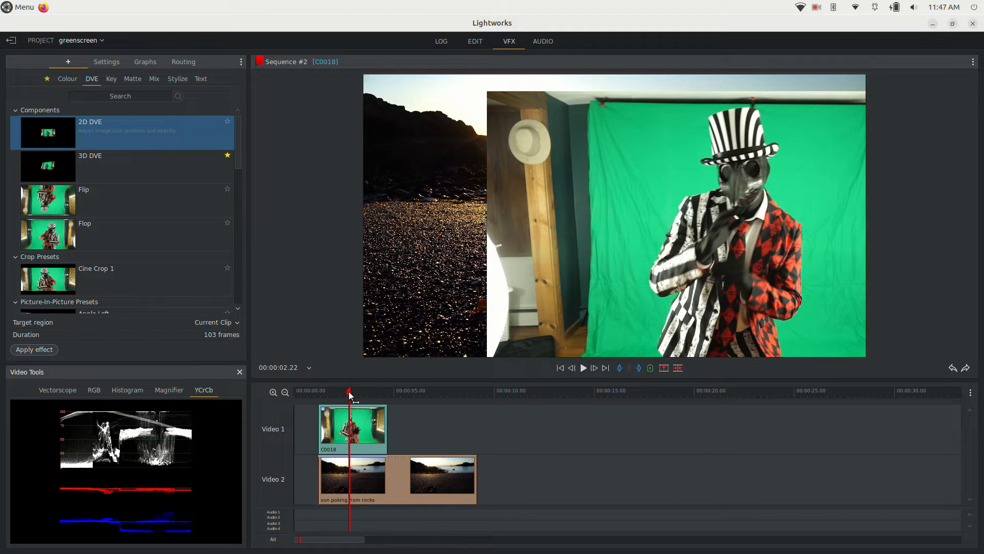
pyautogui.moveTo(350, 394); pyautogui.dragTo(354, 393)
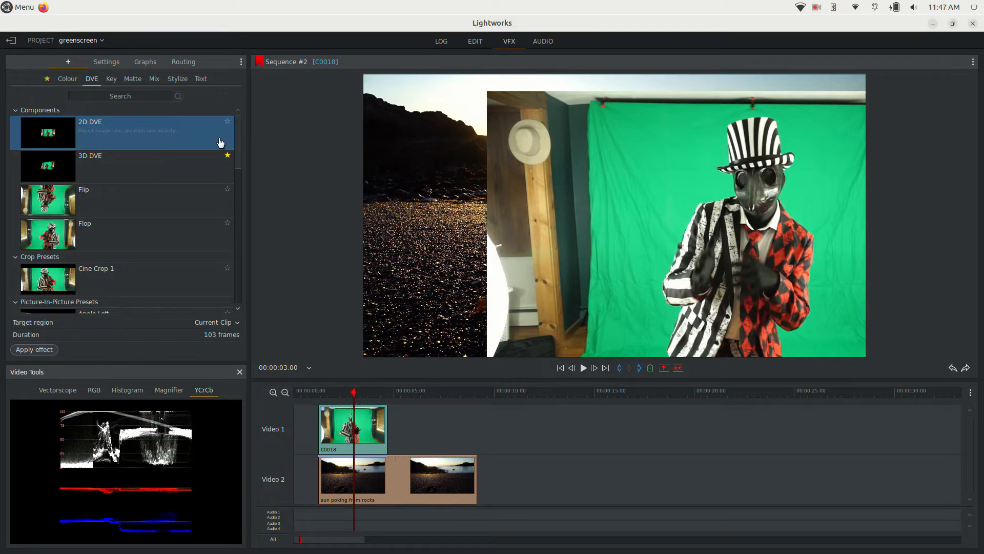
pyautogui.click(111, 79)
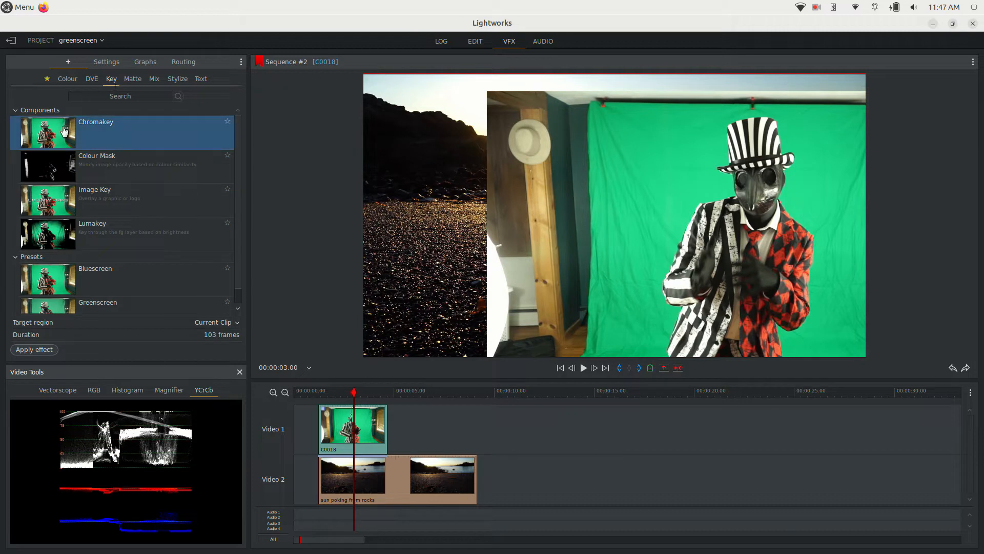
pyautogui.click(39, 350)
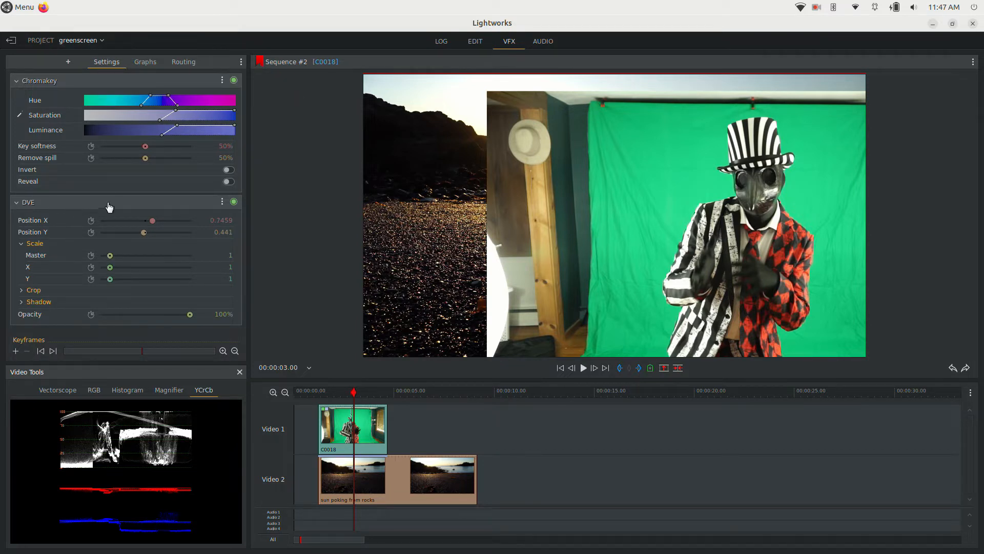
# Sample the green backdrop beside the performer's head as the key colour and widen the Chromakey hue range
pyautogui.click(21, 117)
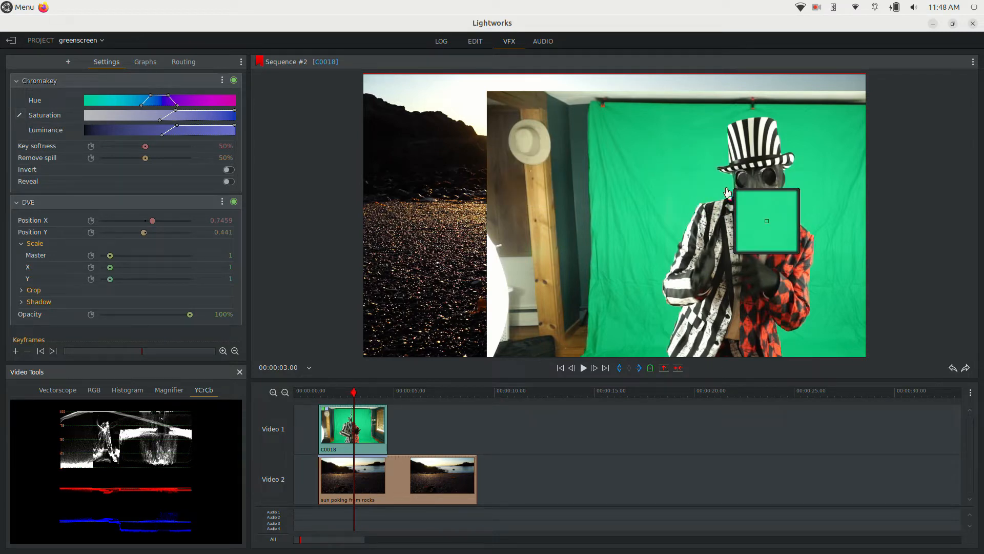
pyautogui.click(728, 193)
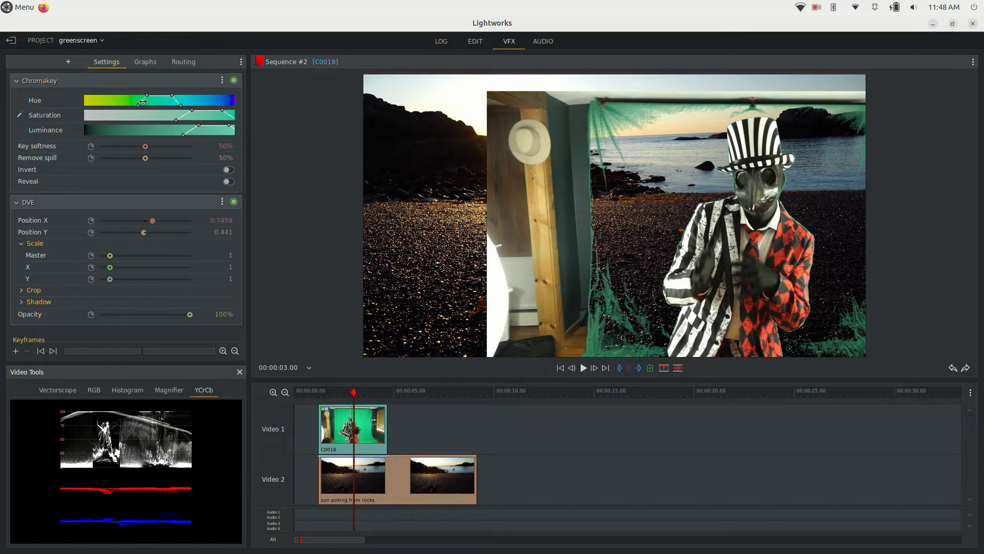
pyautogui.moveTo(141, 102); pyautogui.dragTo(122, 109)
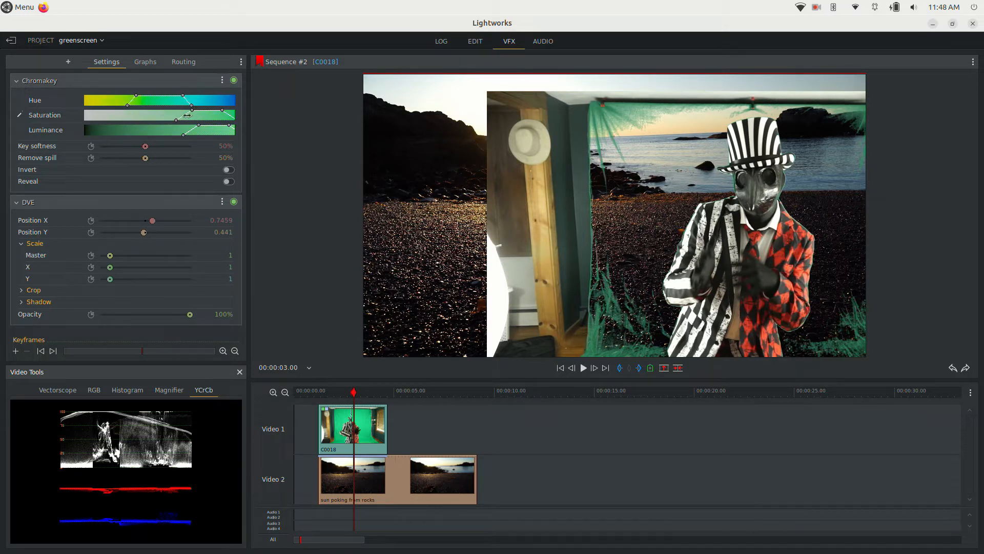
# Try different lower limits for the Chromakey saturation range, settling slightly below the sampled range
pyautogui.moveTo(184, 115); pyautogui.dragTo(103, 119)
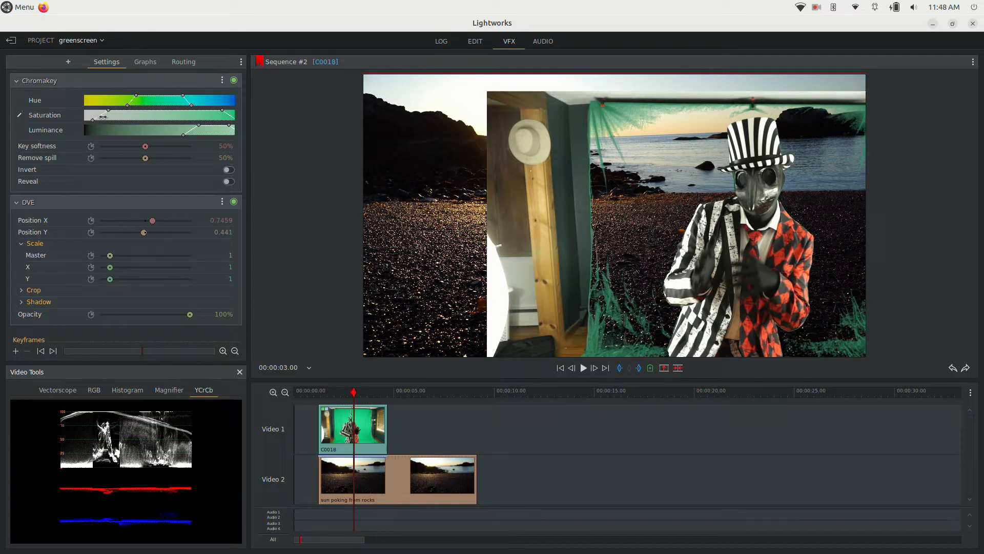
pyautogui.moveTo(99, 114); pyautogui.dragTo(180, 122)
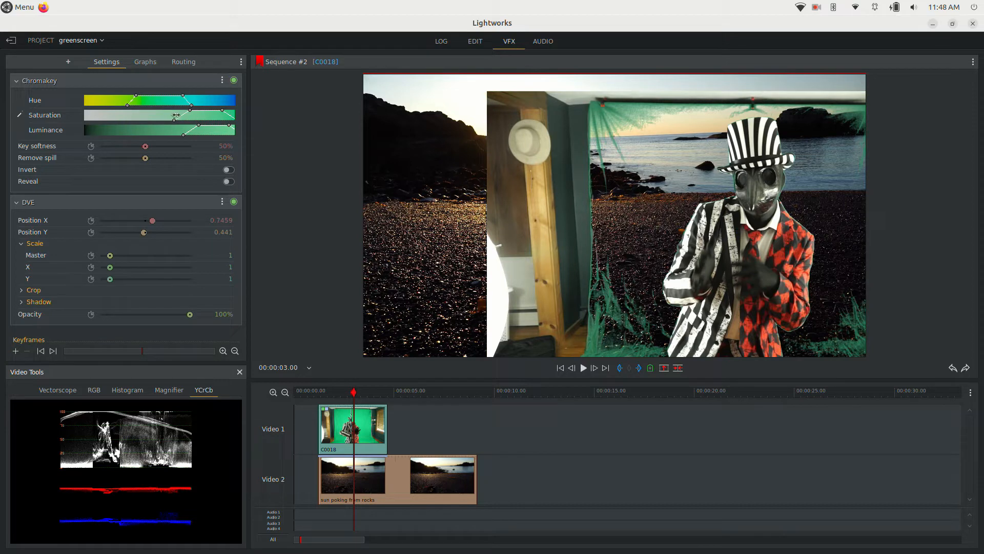
pyautogui.moveTo(181, 116)
pyautogui.mouseDown()
pyautogui.moveTo(204, 118)
pyautogui.moveTo(168, 120)
pyautogui.mouseUp()
# Extend the Chromakey luminance range well into the darker greens and lower the start of the saturation range slightly
pyautogui.moveTo(565, 209)
pyautogui.moveTo(714, 192)
pyautogui.moveTo(192, 130); pyautogui.dragTo(149, 145)
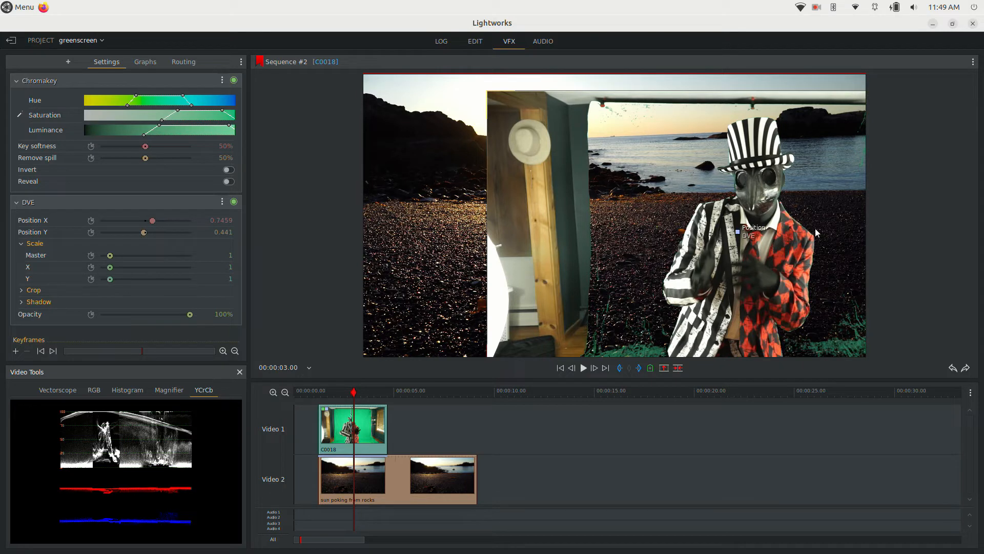
pyautogui.moveTo(151, 130); pyautogui.dragTo(123, 144)
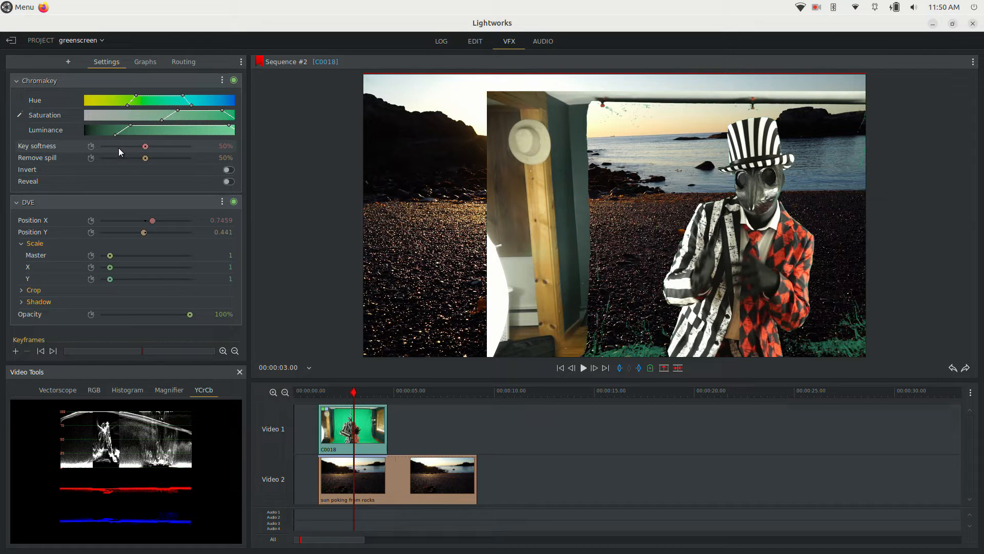
pyautogui.moveTo(173, 117); pyautogui.dragTo(164, 113)
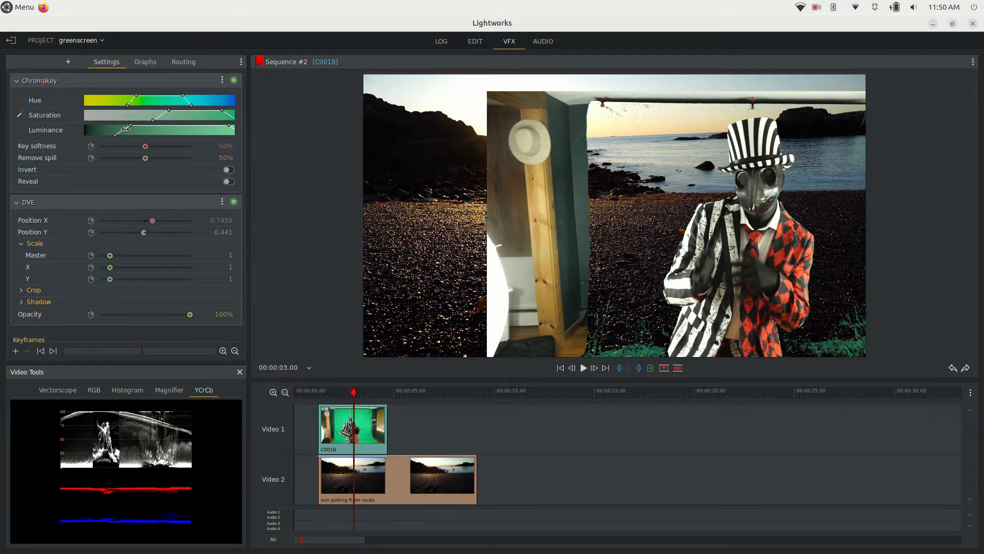
pyautogui.moveTo(124, 130); pyautogui.dragTo(117, 129)
# Set the Chromakey key softness to 72.2% and remove spill to 72.8%
pyautogui.moveTo(748, 105)
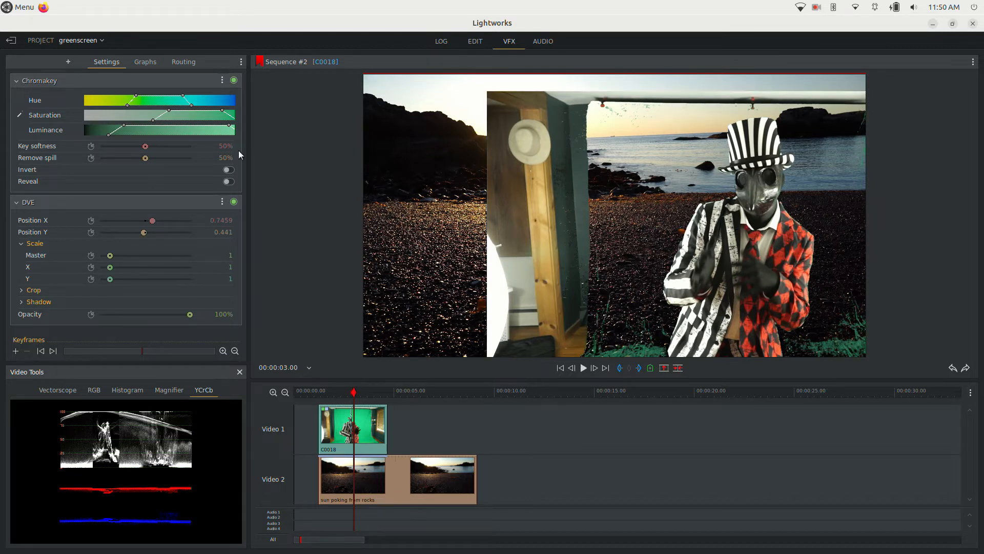
pyautogui.moveTo(146, 158)
pyautogui.mouseDown()
pyautogui.moveTo(165, 159)
pyautogui.moveTo(160, 153)
pyautogui.mouseUp()
# Copy the keyed C0018 clip and paste it on Video 1 at 00:00:11.08
pyautogui.click(369, 424)
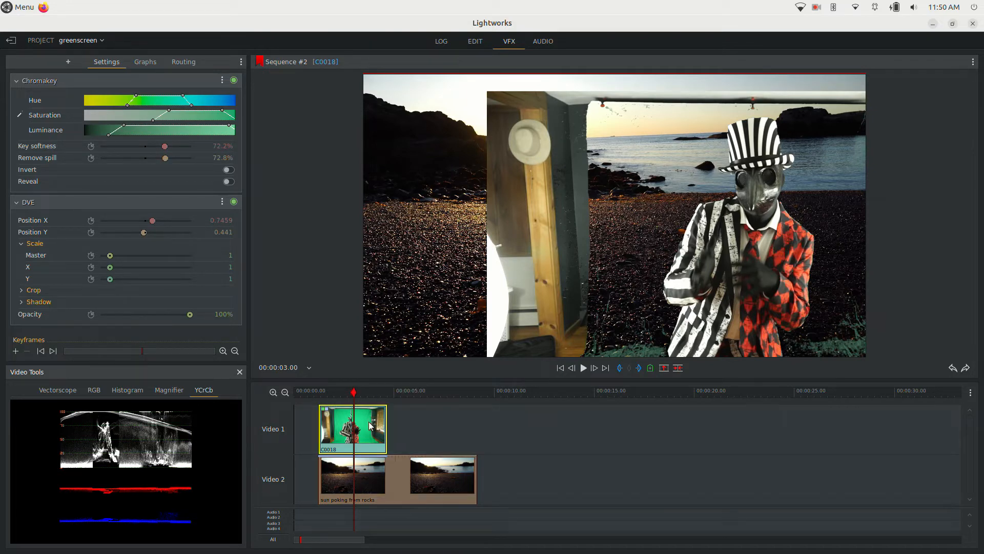
pyautogui.click(518, 392)
pyautogui.hotkey('ctrl', 'v')
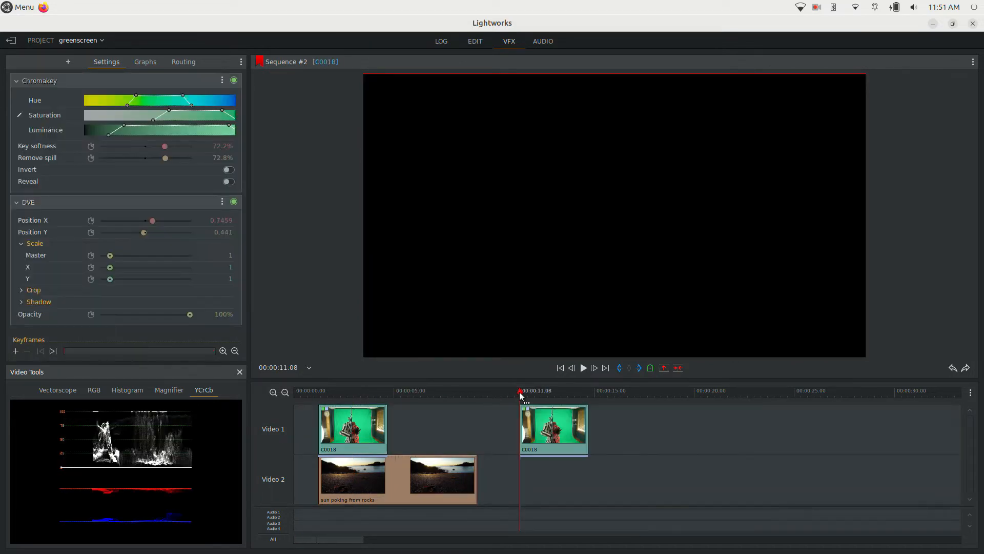
# Reset all Chromakey settings on the pasted C0018 copy and sample the green backdrop beside the performer's legs as its key colour
pyautogui.click(546, 391)
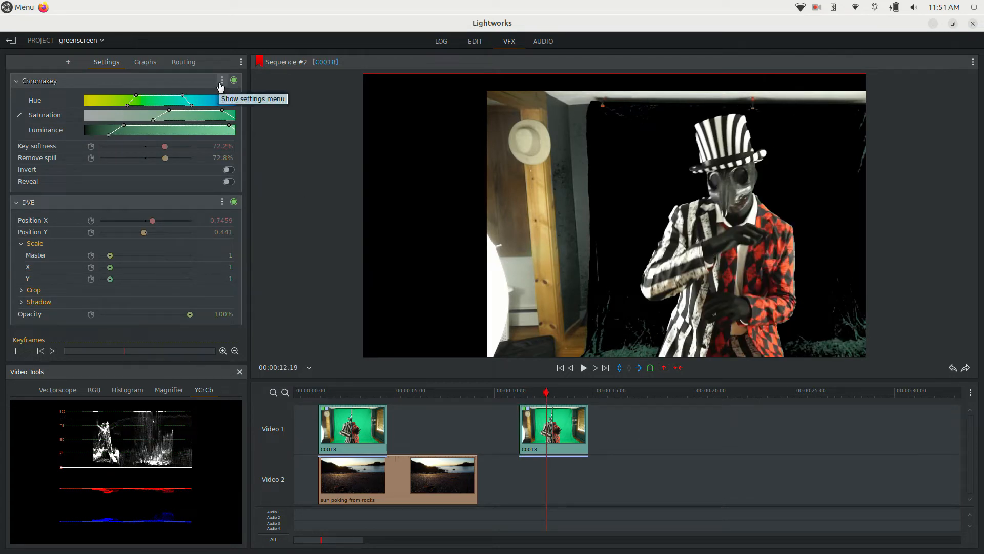
pyautogui.click(553, 428)
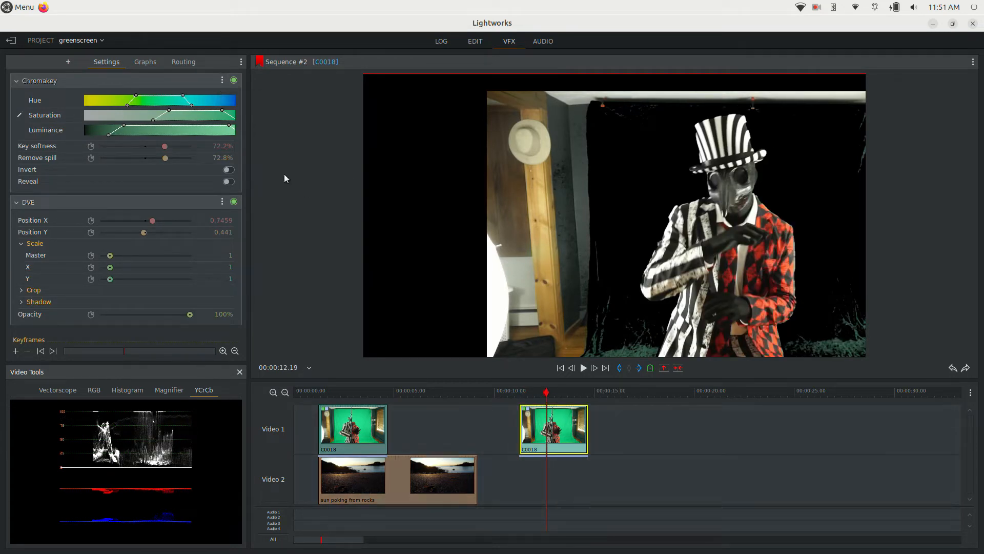
pyautogui.click(222, 80)
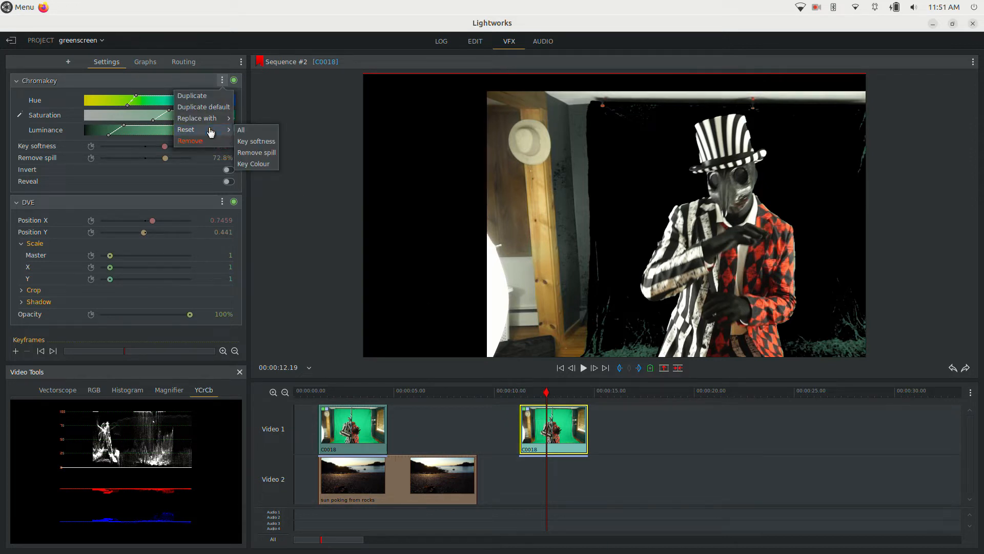
pyautogui.click(239, 131)
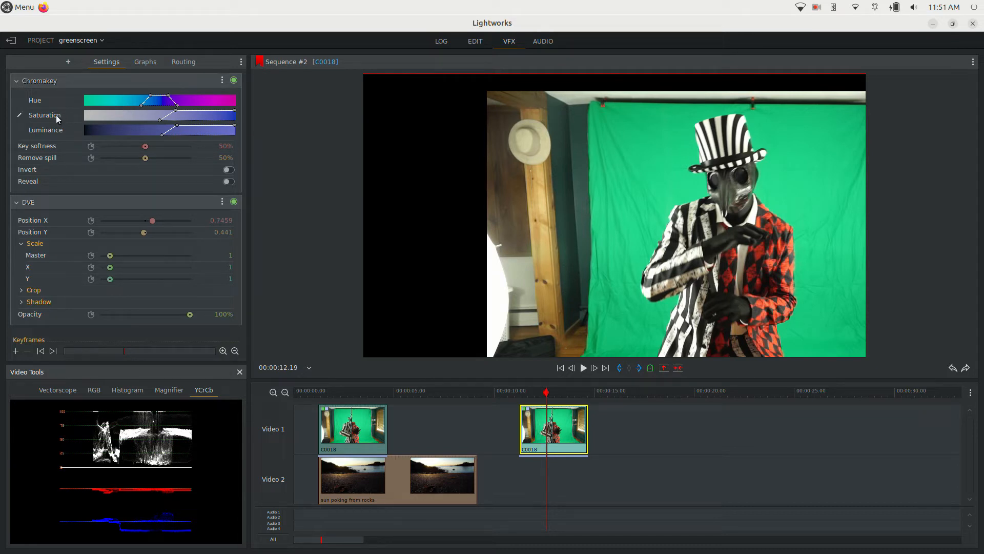
pyautogui.click(20, 117)
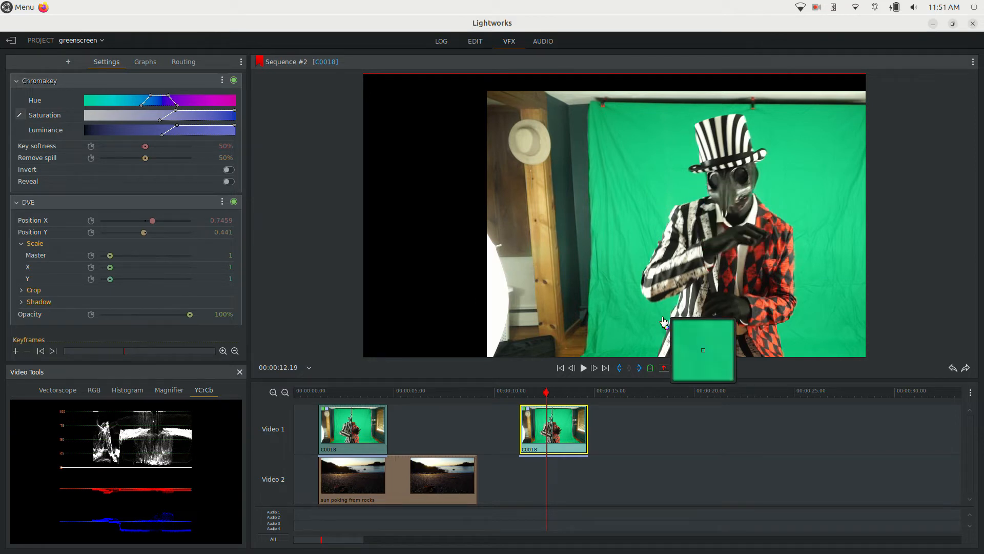
pyautogui.click(654, 353)
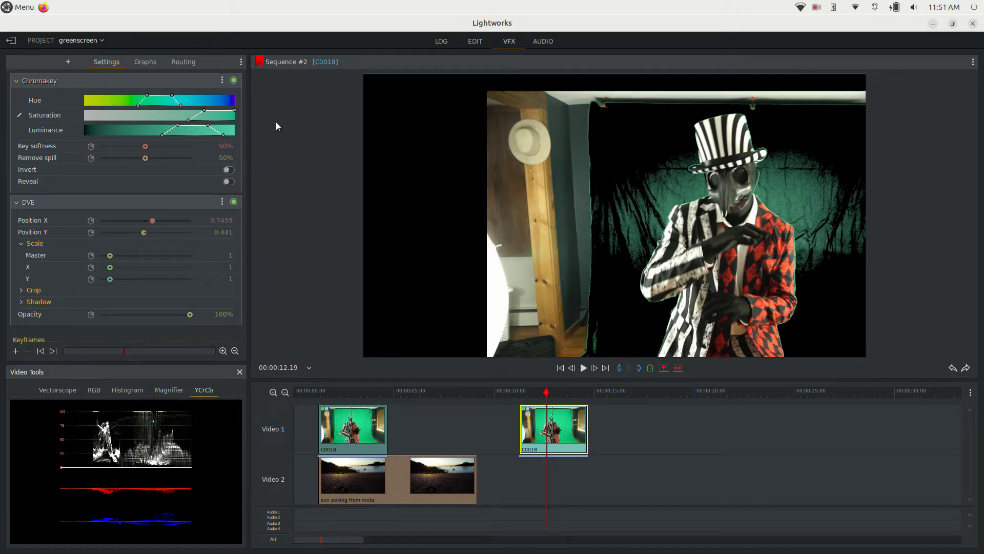
# Extend the pasted C0018 copy's Chromakey luminance range into darker greens and lower the start of its saturation range
pyautogui.moveTo(168, 130); pyautogui.dragTo(139, 136)
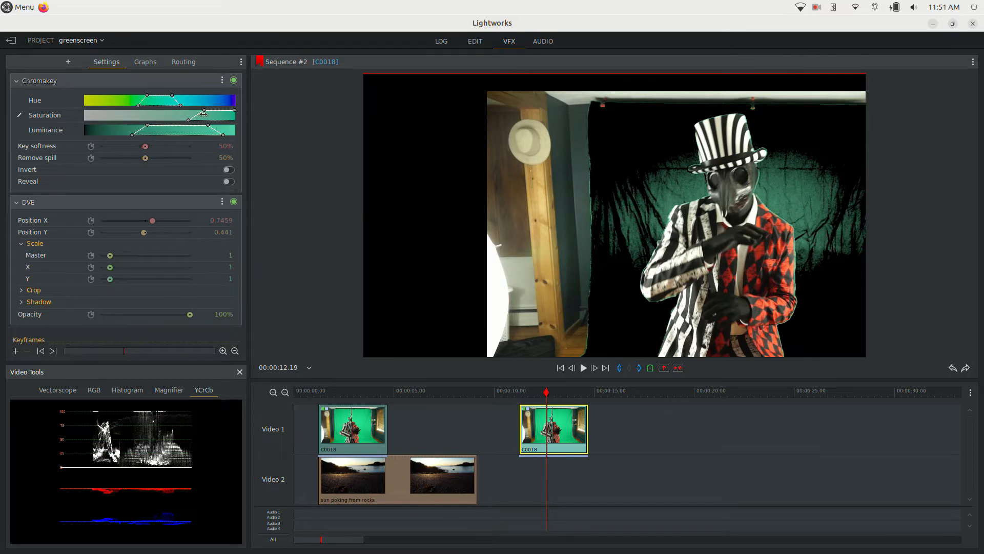
pyautogui.moveTo(197, 112); pyautogui.dragTo(166, 114)
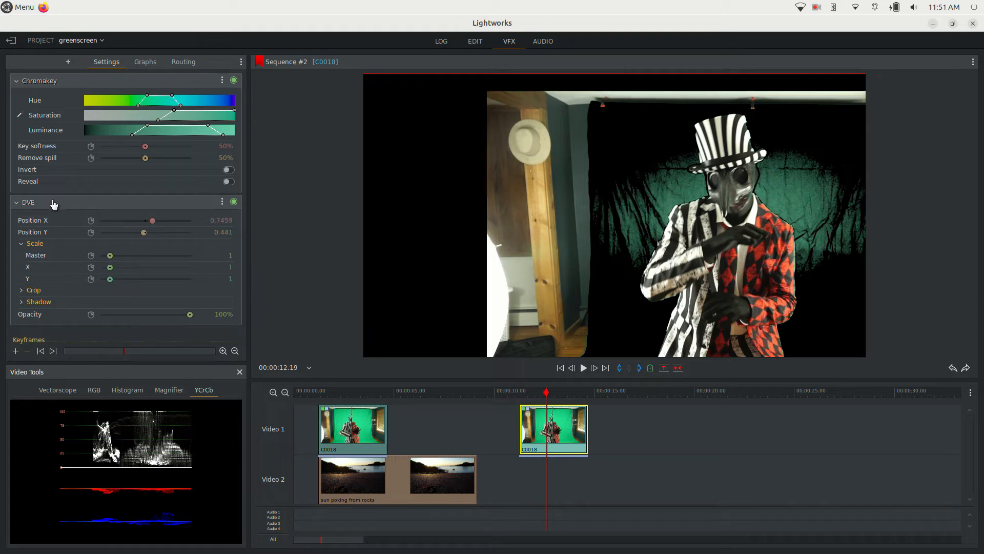
# Crop the pasted C0018 copy with DVE to leave only the performer's lower part: left 25.6%, top 71.6%, right 29.7%
pyautogui.click(22, 291)
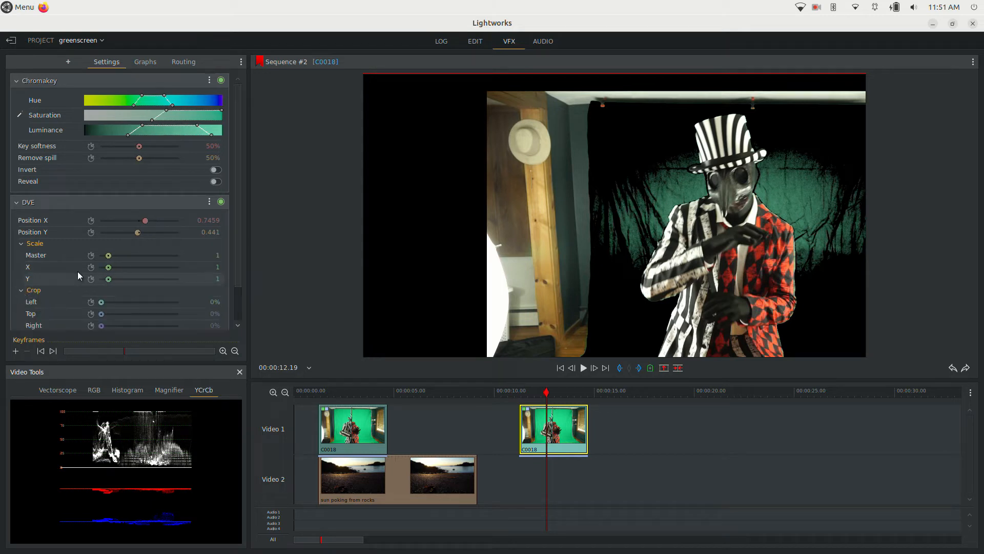
pyautogui.moveTo(236, 255); pyautogui.dragTo(235, 282)
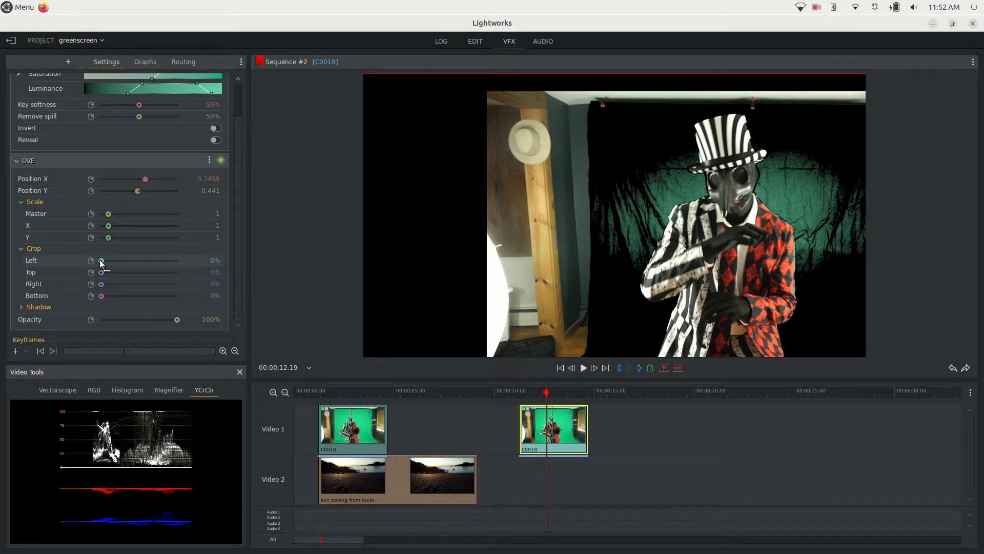
pyautogui.moveTo(101, 260); pyautogui.dragTo(121, 266)
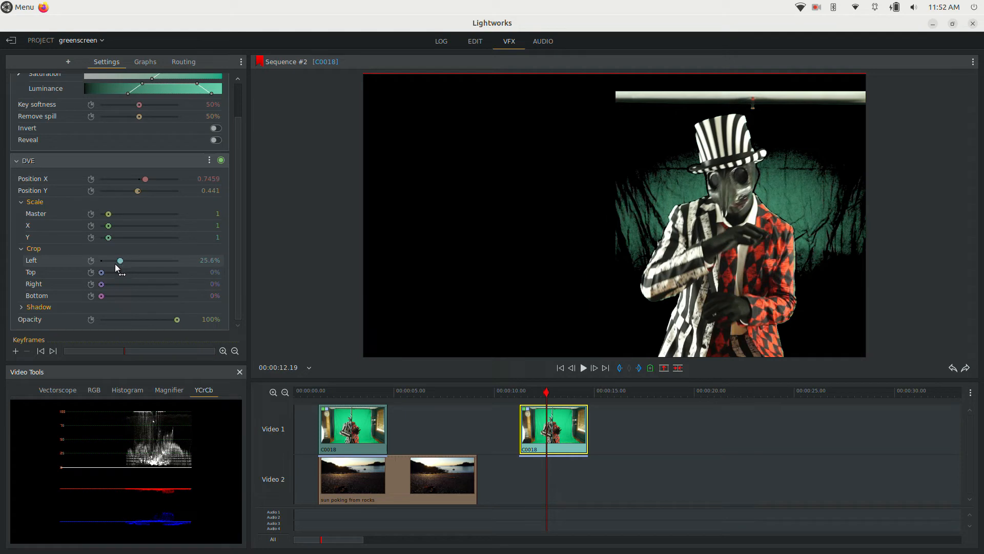
pyautogui.moveTo(102, 274); pyautogui.dragTo(106, 275)
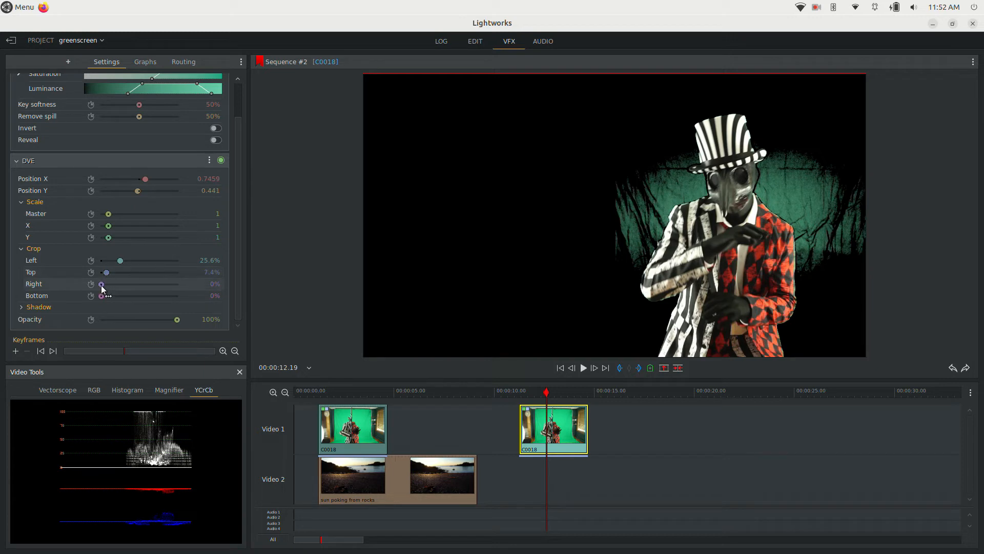
pyautogui.moveTo(116, 289); pyautogui.dragTo(124, 289)
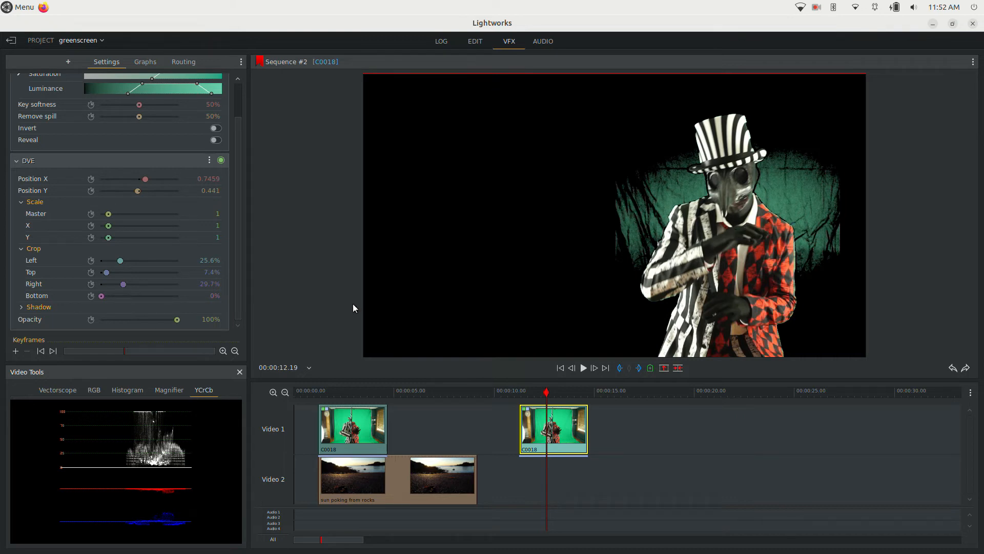
pyautogui.moveTo(107, 270); pyautogui.dragTo(154, 284)
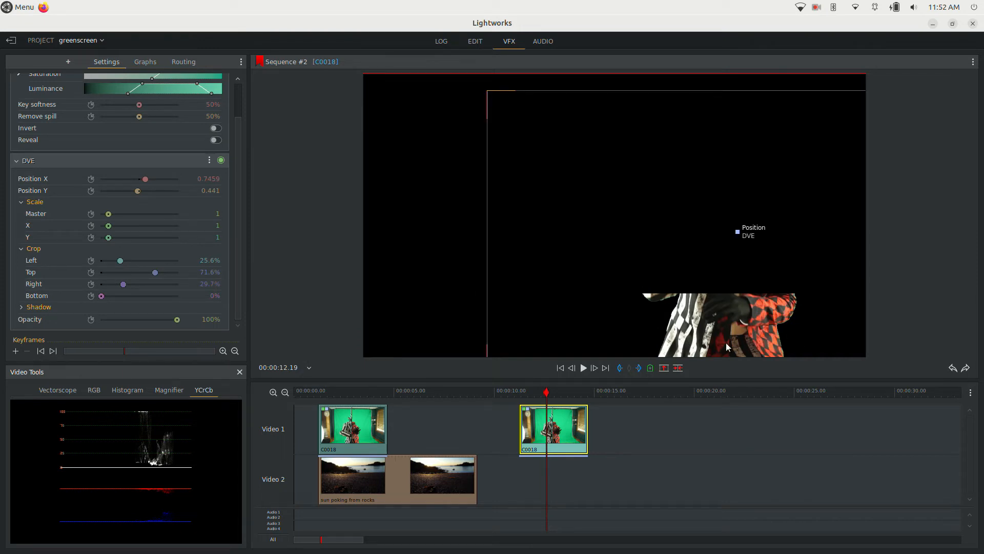
# Crop the original C0018 clip over the beach with DVE: left 25.6%, top 6.7%, right 29%, bottom 17.5%
pyautogui.click(350, 391)
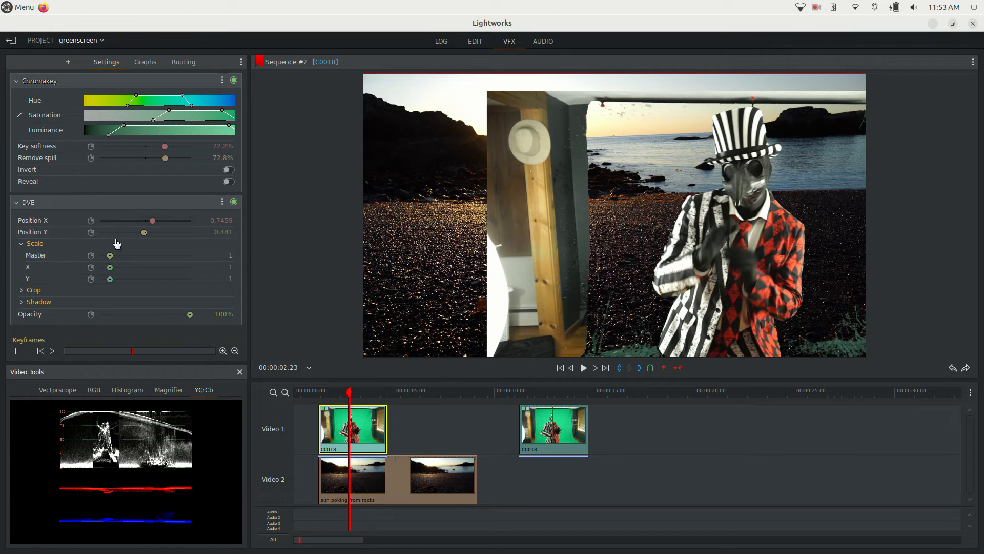
pyautogui.click(28, 291)
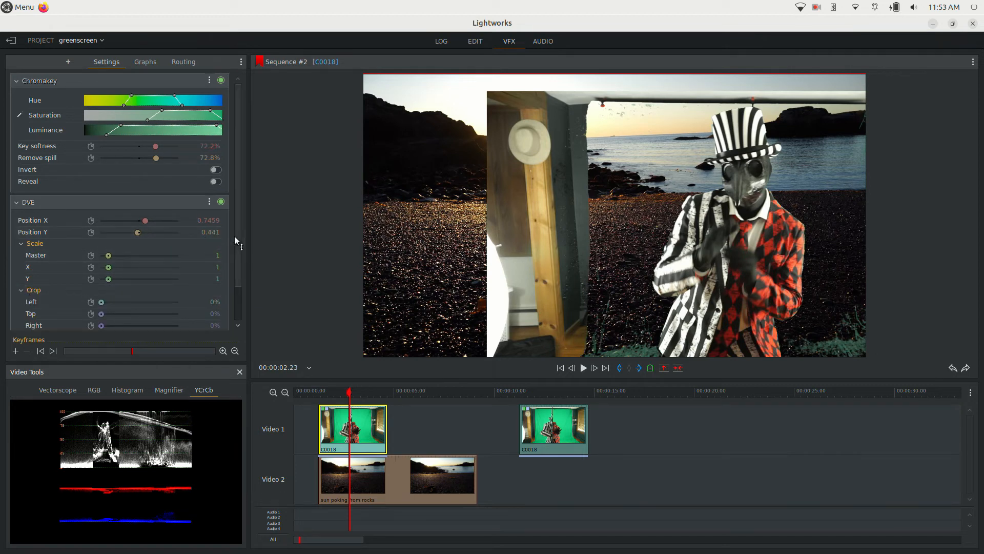
pyautogui.scroll(-2, 235, 235)
pyautogui.moveTo(102, 260)
pyautogui.mouseDown()
pyautogui.moveTo(121, 263)
pyautogui.moveTo(106, 270)
pyautogui.mouseUp()
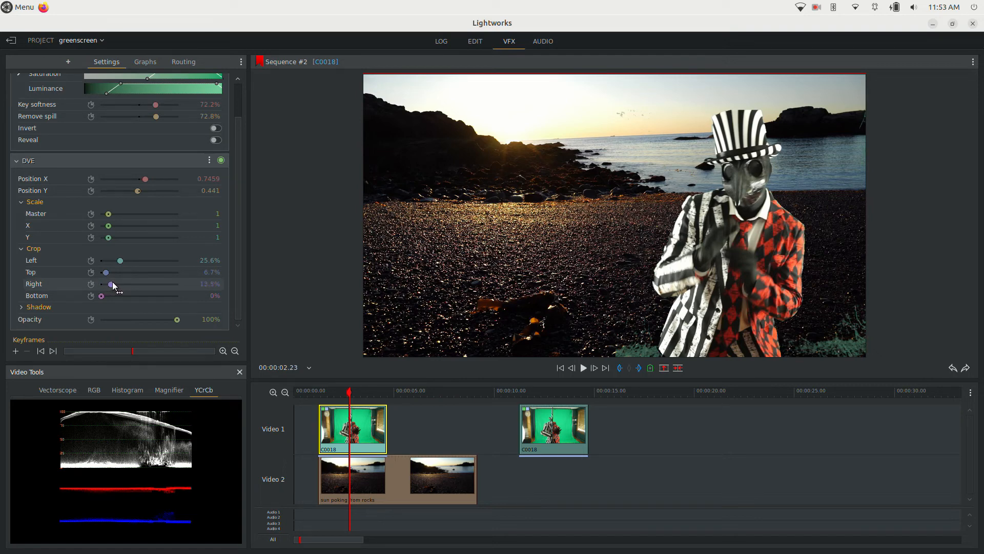
pyautogui.moveTo(117, 284); pyautogui.dragTo(125, 283)
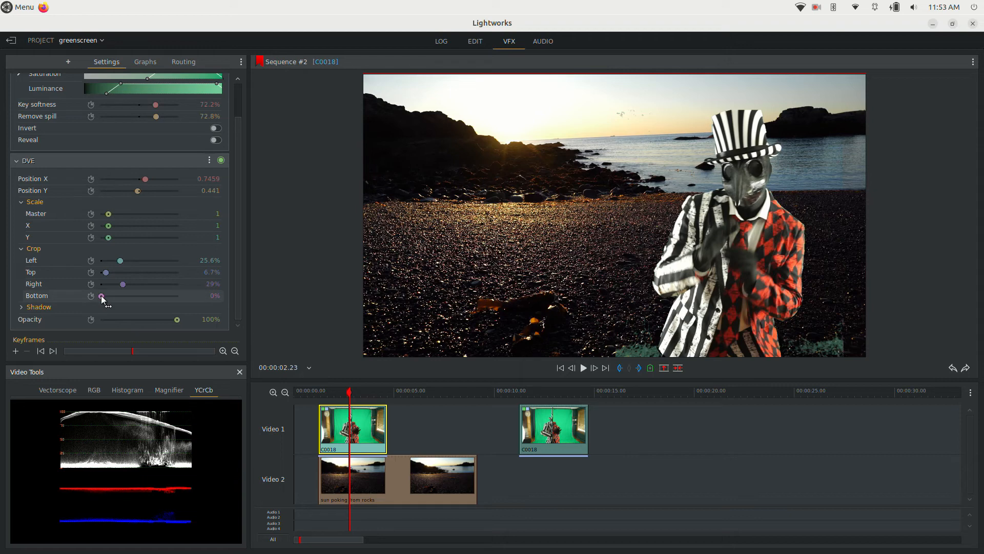
pyautogui.moveTo(103, 295); pyautogui.dragTo(114, 297)
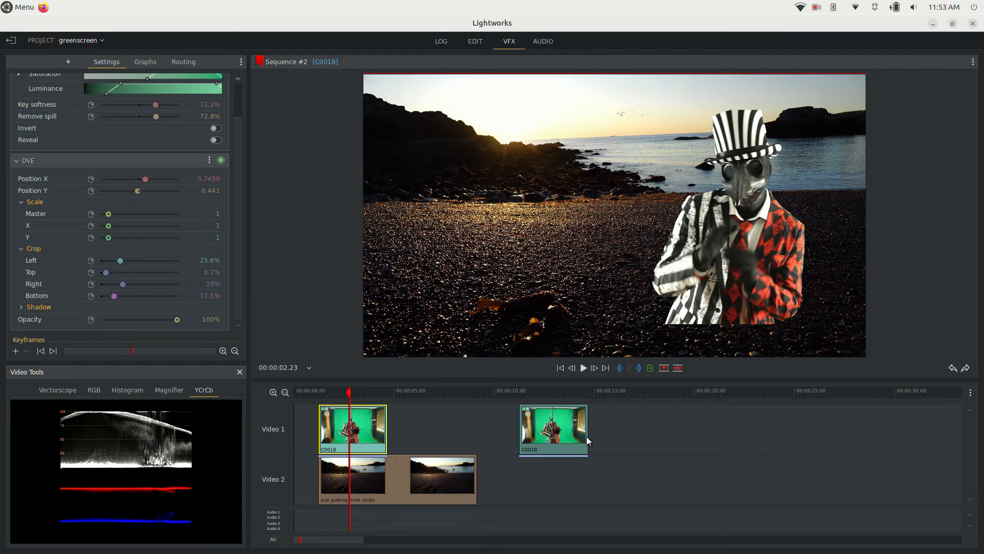
# Add a video track and move the C0018 copy onto Video 1, aligned directly above the original C0018 clip
pyautogui.rightClick(653, 434)
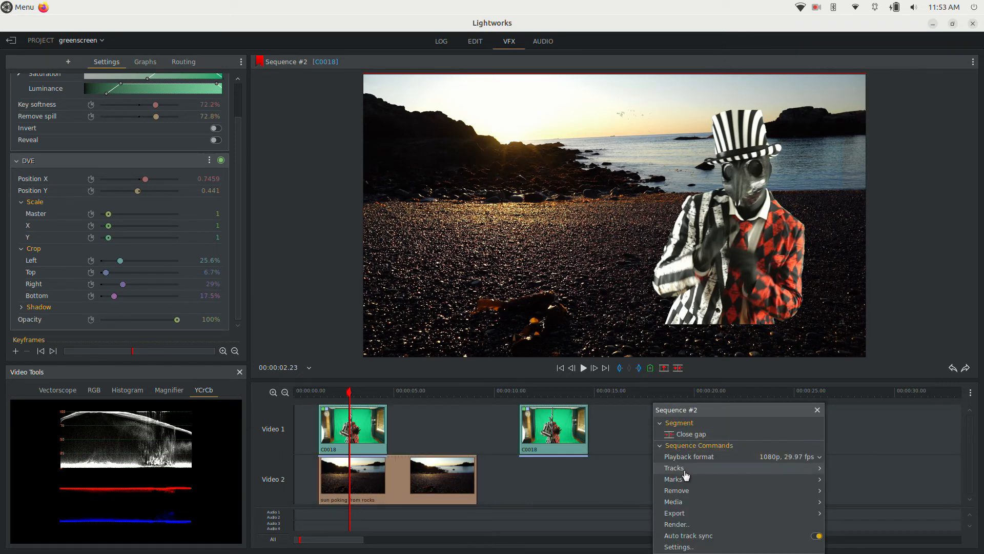
pyautogui.moveTo(772, 469)
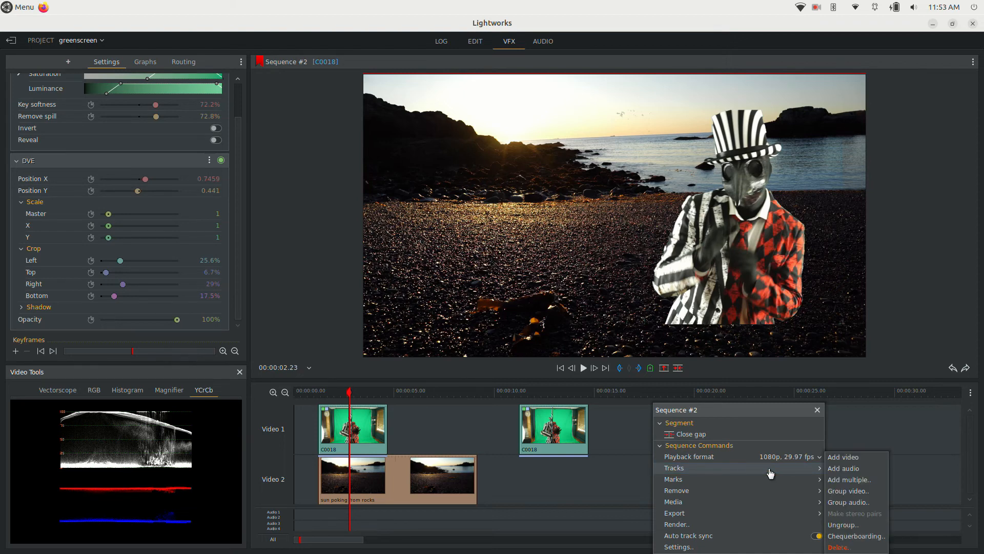
pyautogui.click(844, 457)
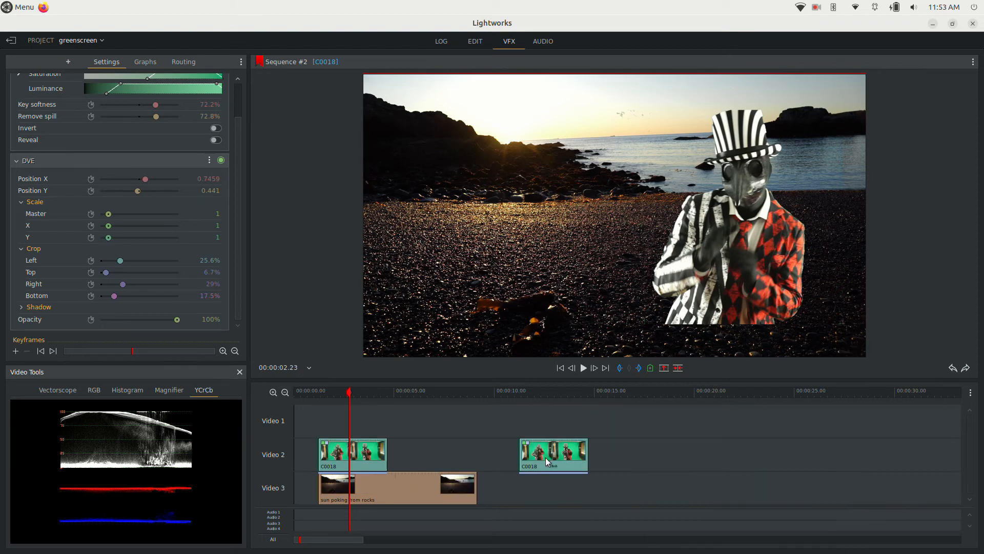
pyautogui.moveTo(545, 458); pyautogui.dragTo(347, 425)
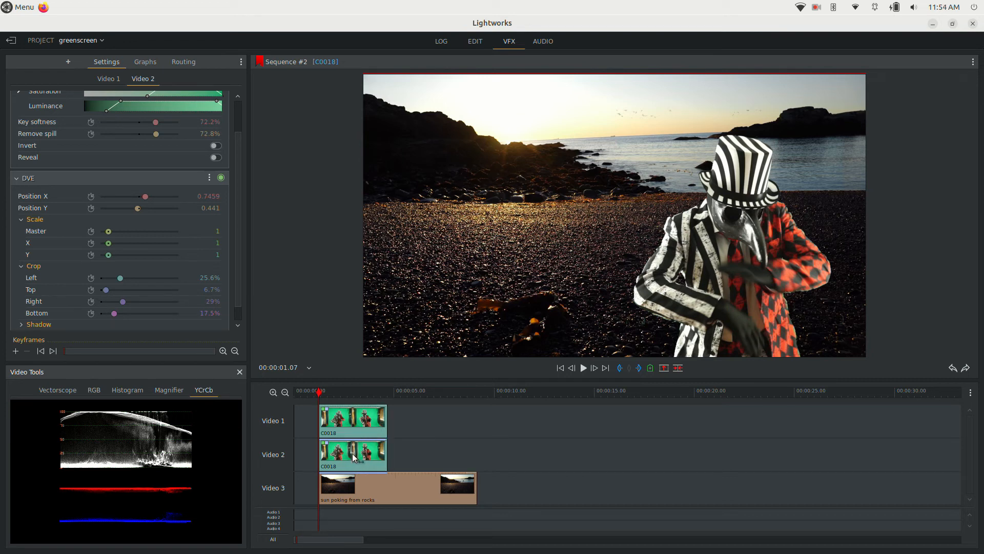
# Play back the stacked C0018 clips over the beach from near their start to check the combined key
pyautogui.moveTo(623, 296)
pyautogui.moveTo(628, 118)
pyautogui.press('space')
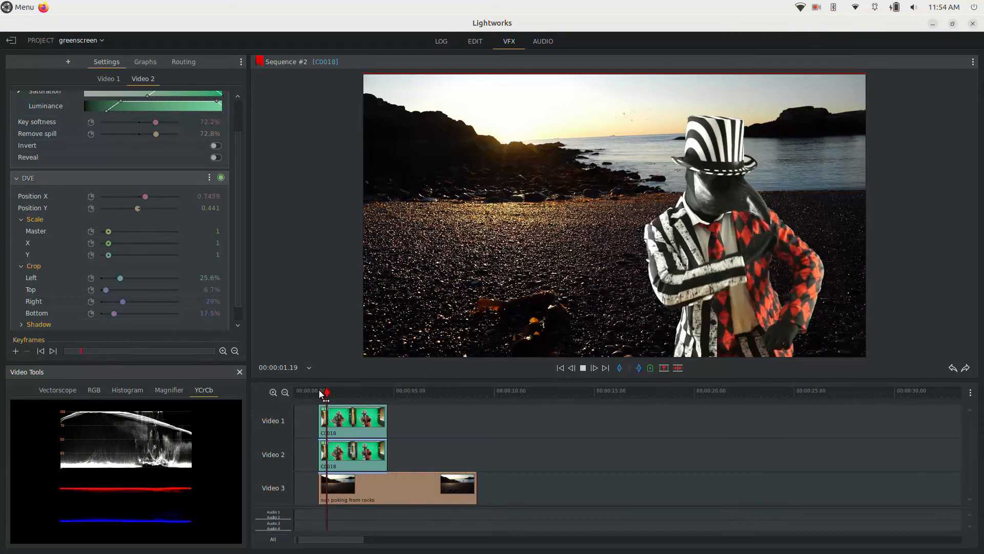
pyautogui.press('space')
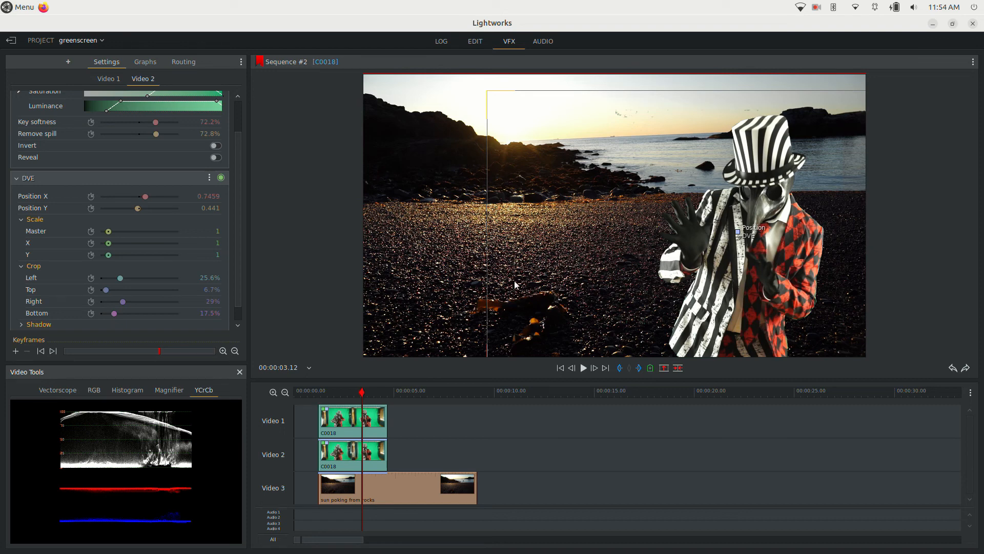
pyautogui.click(325, 390)
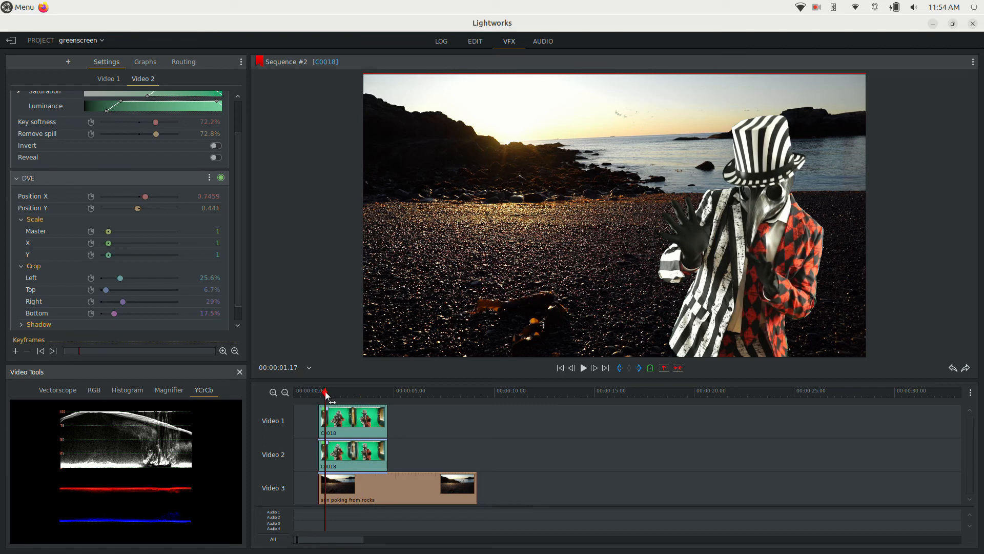
pyautogui.press('space')
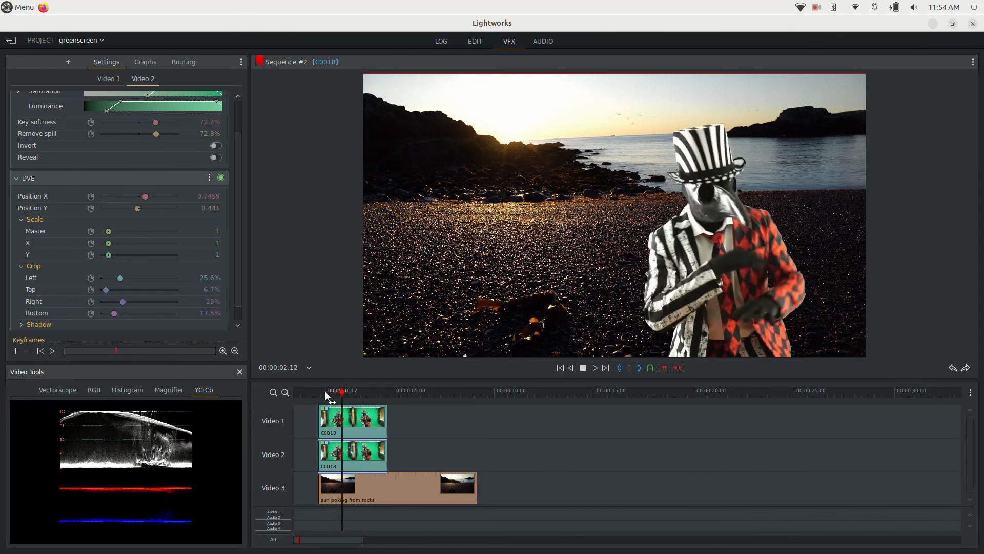
pyautogui.press('space')
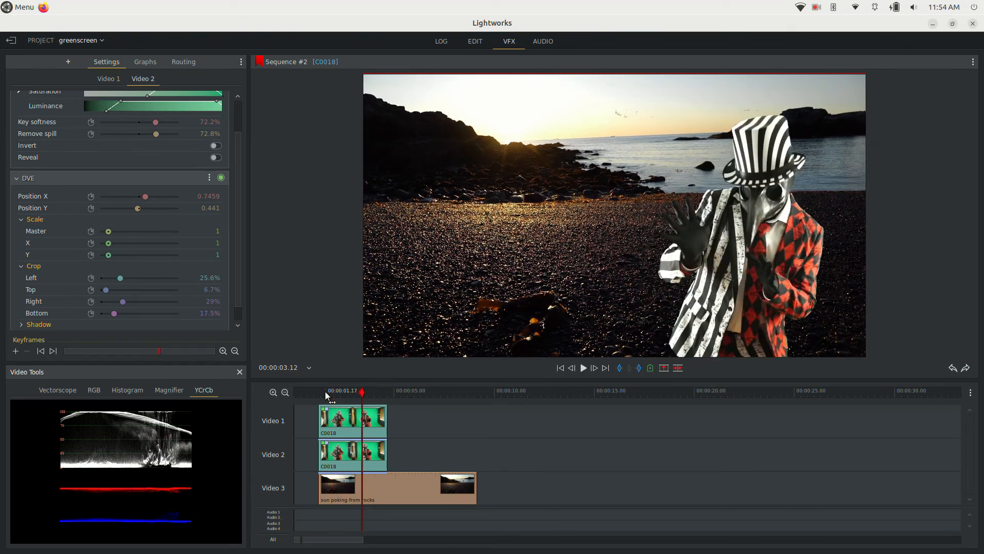